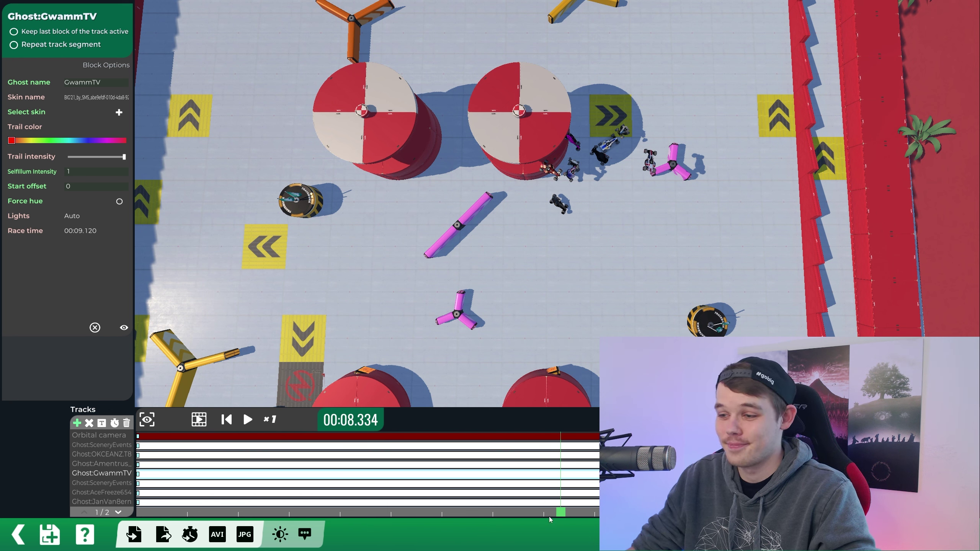
Scrub the replay timeline back to about 7.8 s, then forward to 00:08.364
{"action": "mouse_move", "coordinate": [550, 516]}
{"action": "left_mouse_down"}
{"action": "mouse_move", "coordinate": [534, 483]}
{"action": "mouse_move", "coordinate": [553, 483]}
{"action": "mouse_move", "coordinate": [519, 482]}
{"action": "mouse_move", "coordinate": [565, 476]}
{"action": "mouse_move", "coordinate": [523, 464]}
{"action": "mouse_move", "coordinate": [584, 469]}
{"action": "mouse_move", "coordinate": [474, 451]}
{"action": "mouse_move", "coordinate": [505, 443]}
{"action": "mouse_move", "coordinate": [564, 455]}
{"action": "left_mouse_up"}
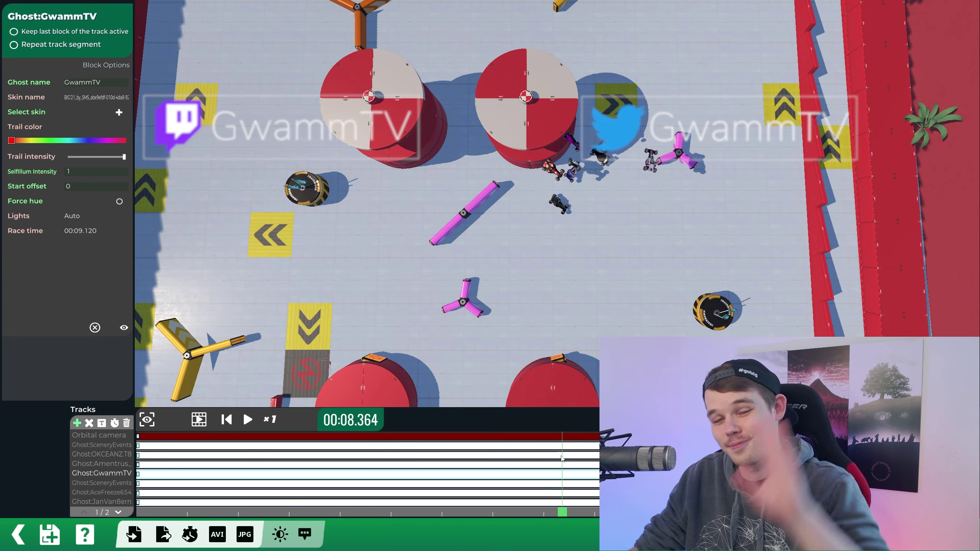